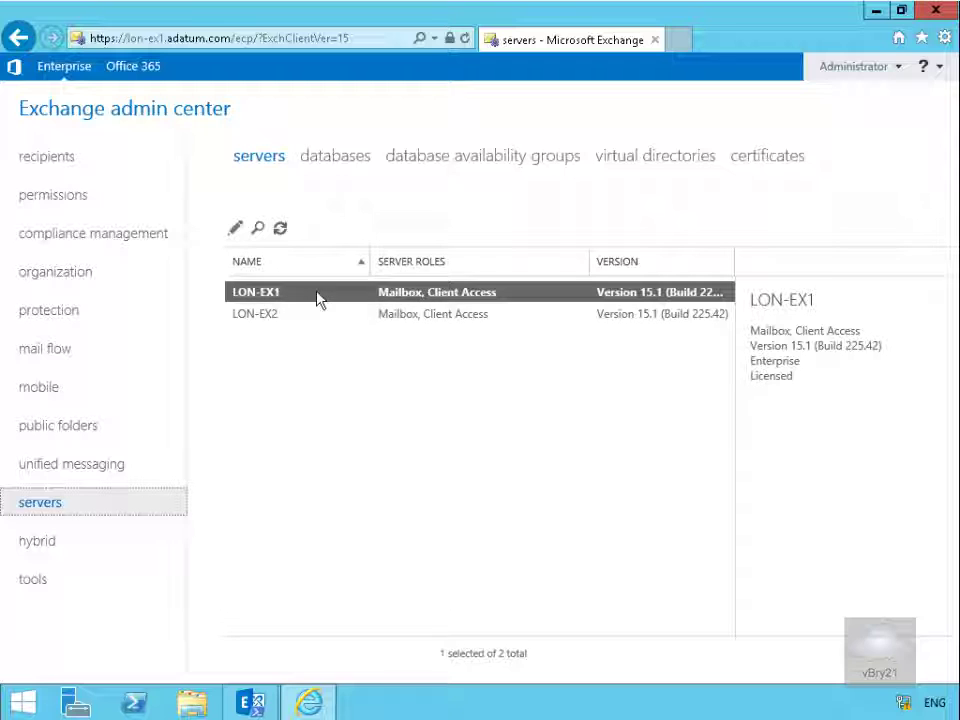
List the virtual directories and select owa (Default Web Site) on LON-EX1.
left_click(626, 163)
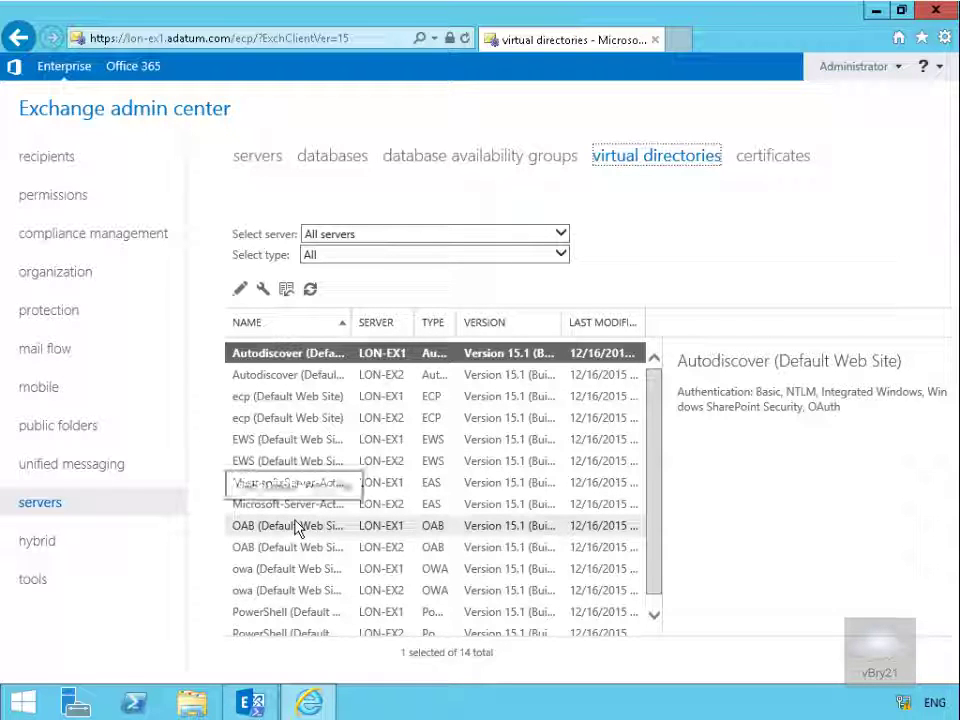
left_click(328, 570)
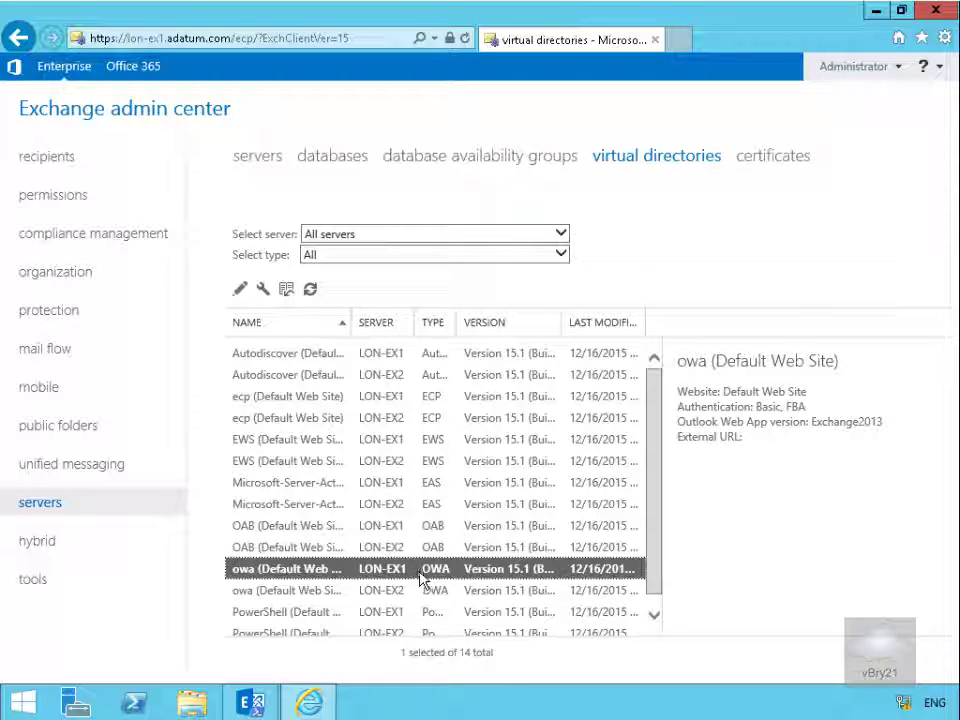
left_click(242, 289)
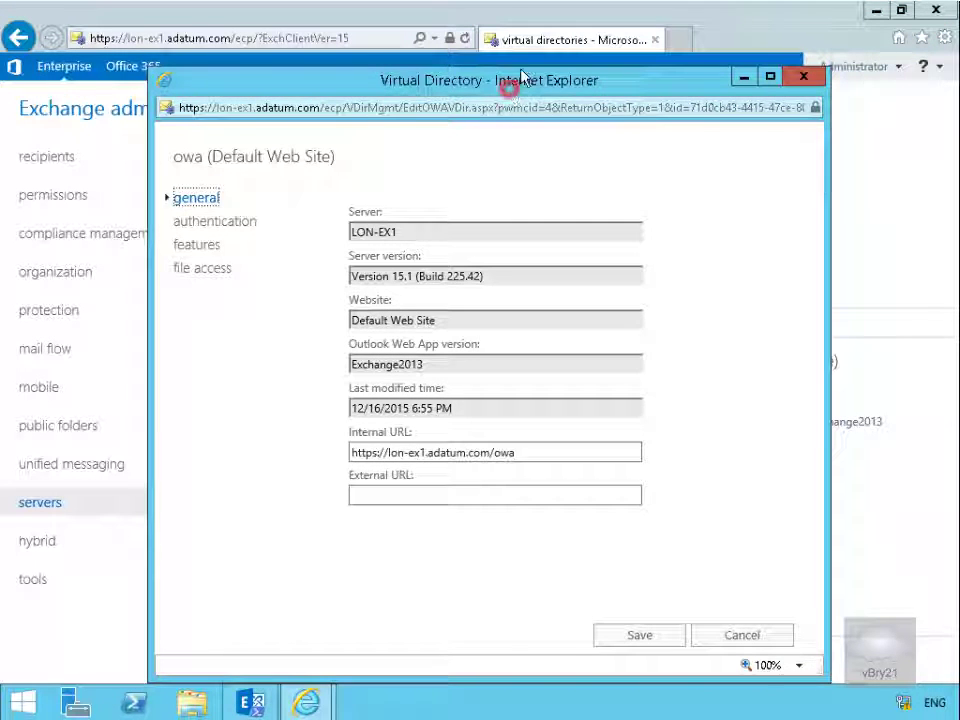
left_click_drag(521, 81, 531, 61)
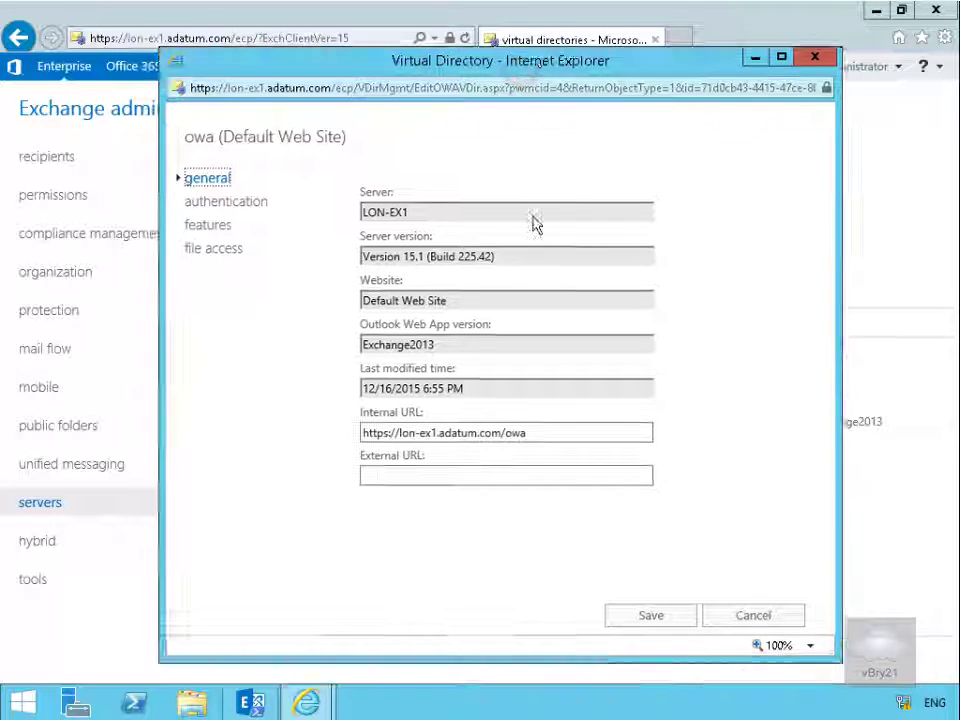
left_click(532, 438)
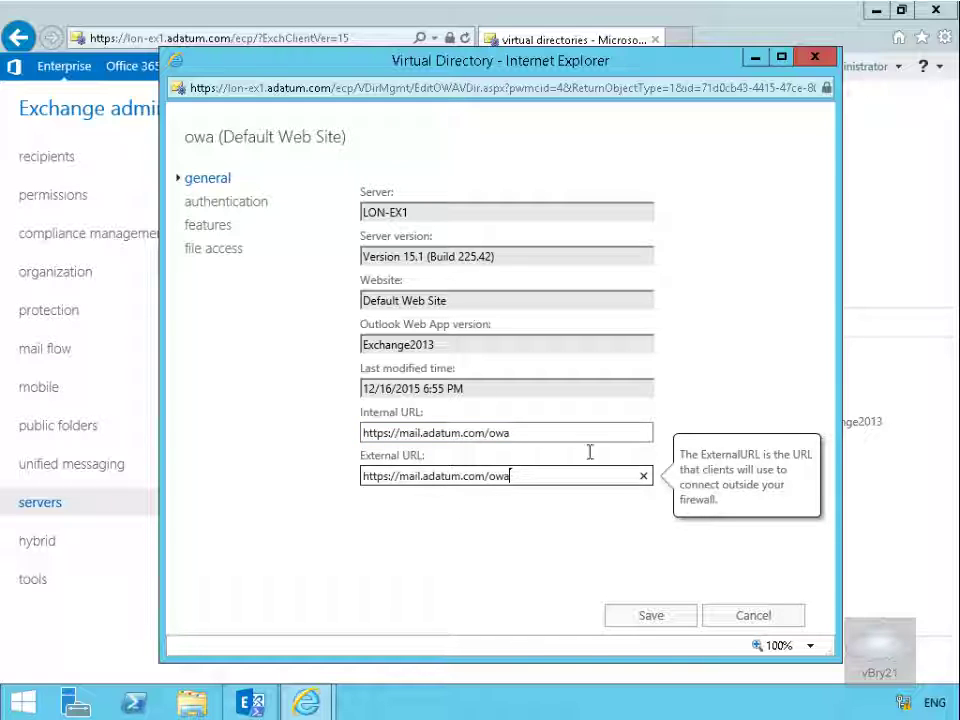
Review the owa authentication page: forms-based authentication with Domain\user name logon format.
left_click(240, 201)
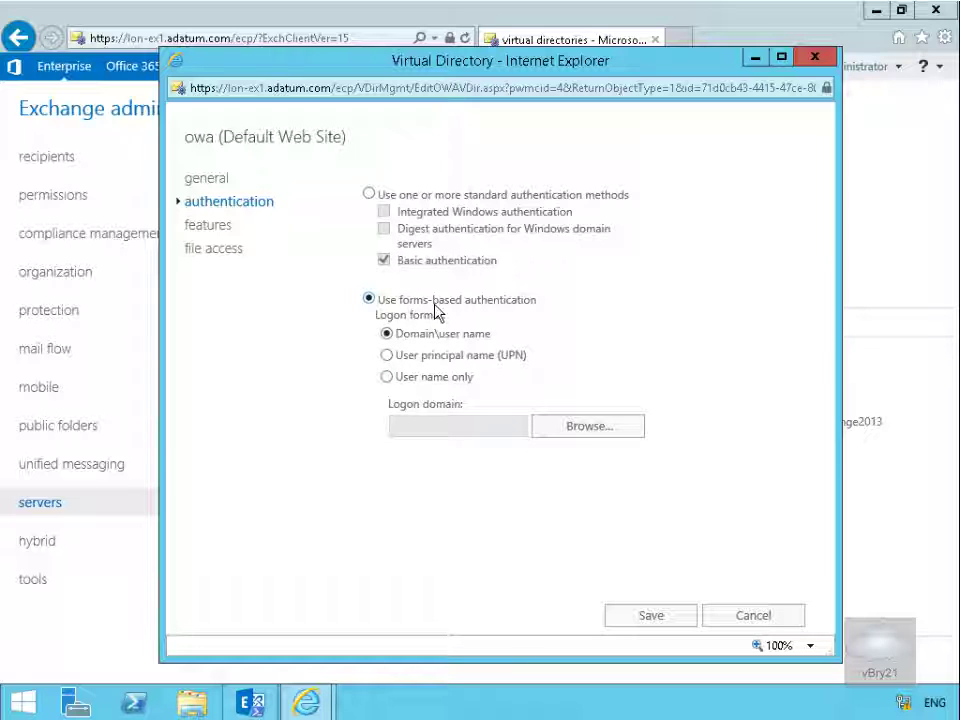
mouse_move(390, 196)
Clear Journaling and Themes in the owa directory's features list.
left_click(213, 227)
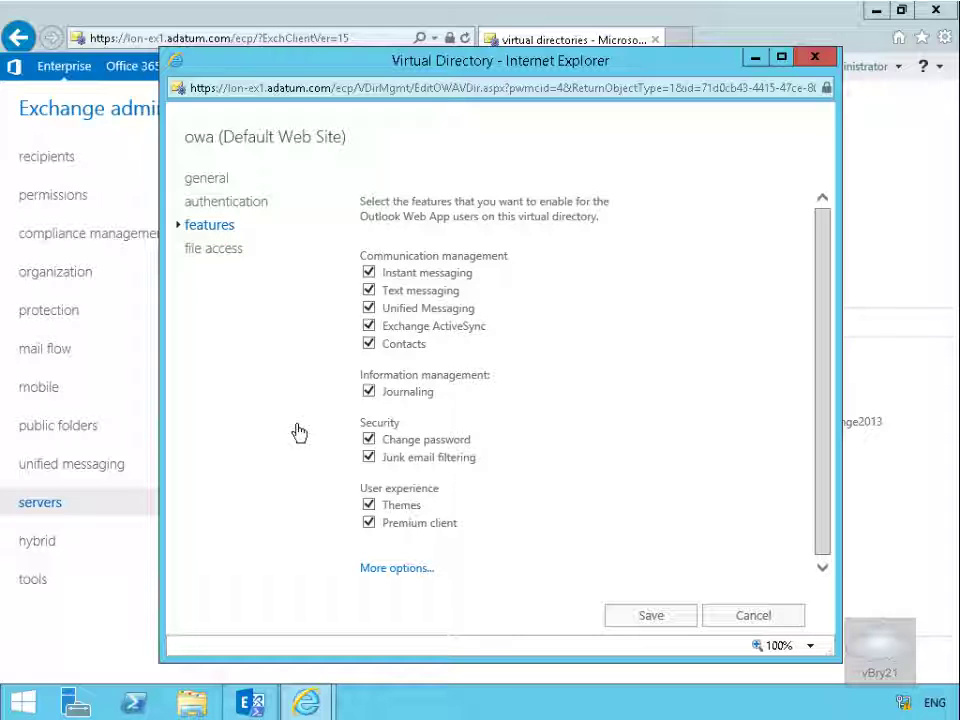
mouse_move(576, 471)
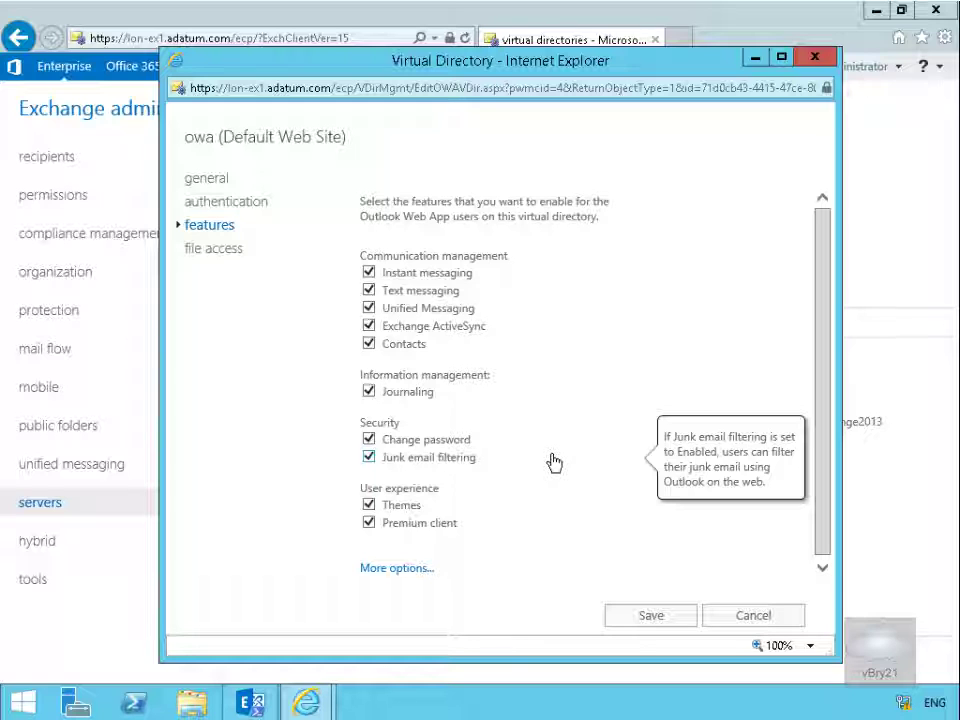
left_click(370, 392)
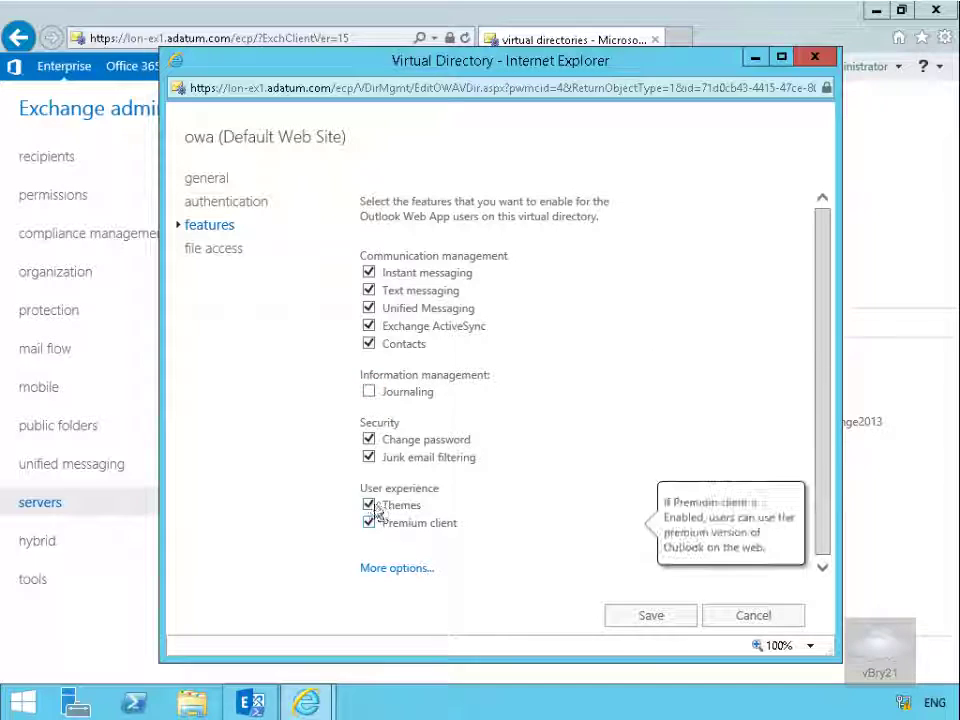
mouse_move(372, 511)
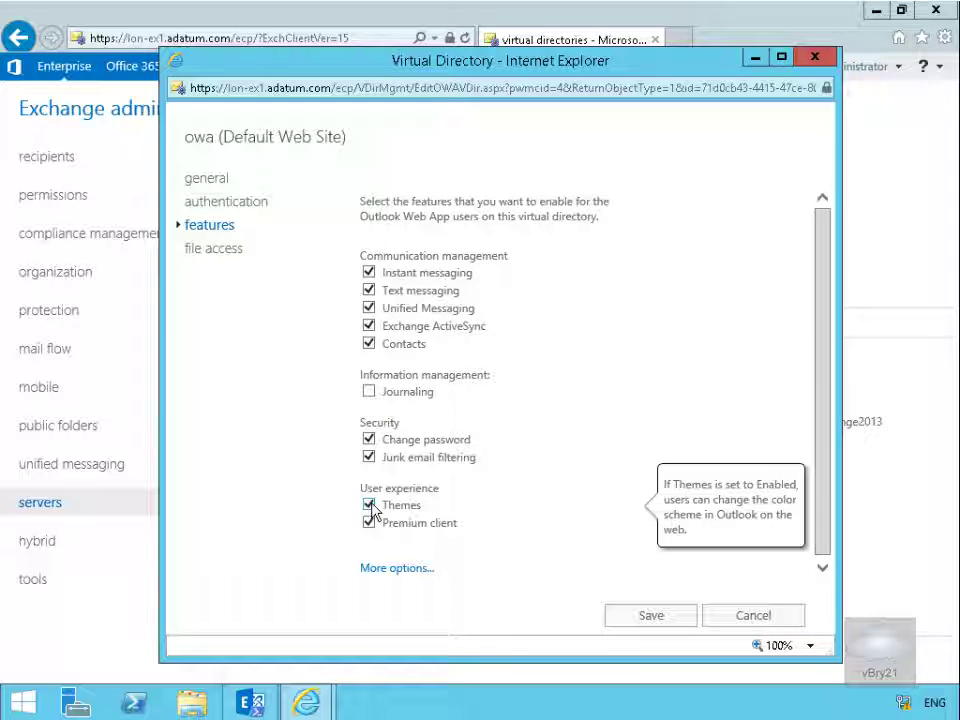
left_click(370, 506)
Expand More options and scroll through the remaining owa features.
mouse_move(439, 273)
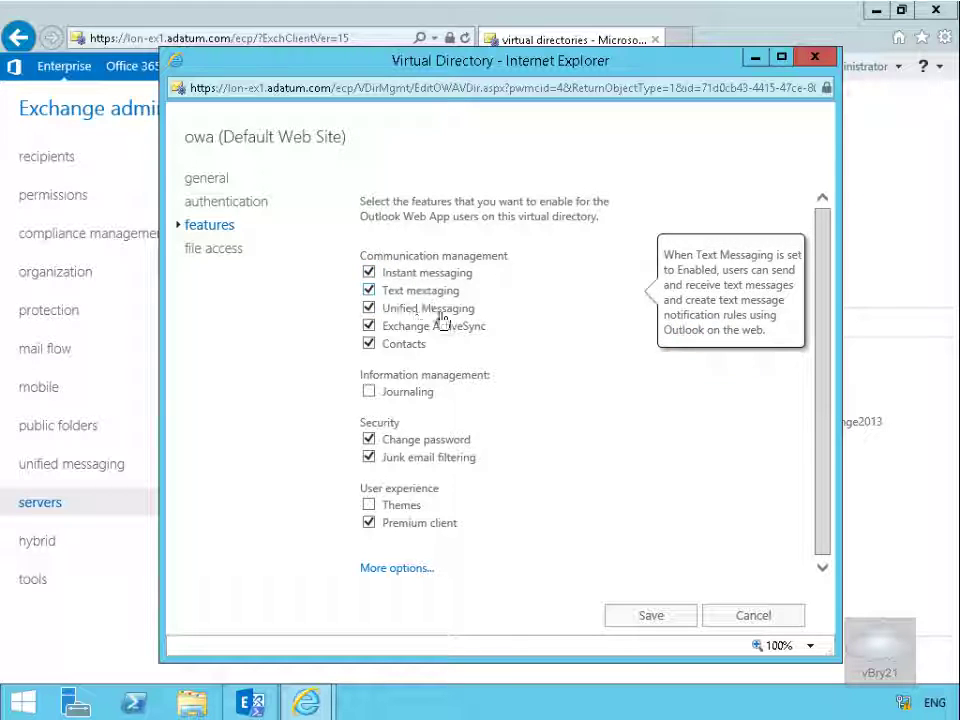
mouse_move(471, 447)
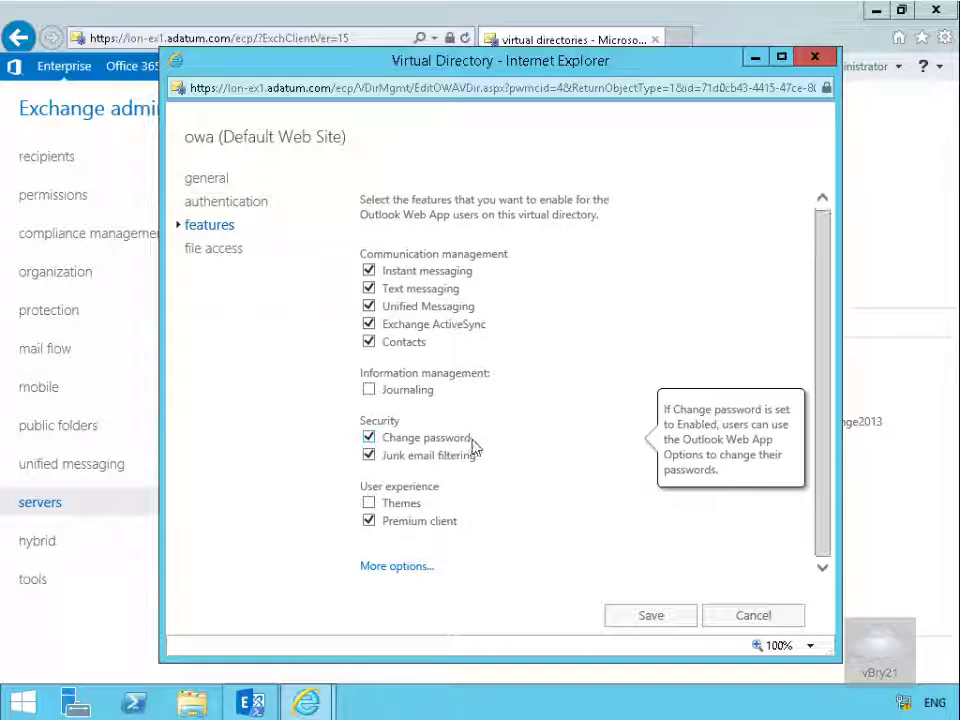
left_click(404, 568)
scroll(546, 579, "down", 1)
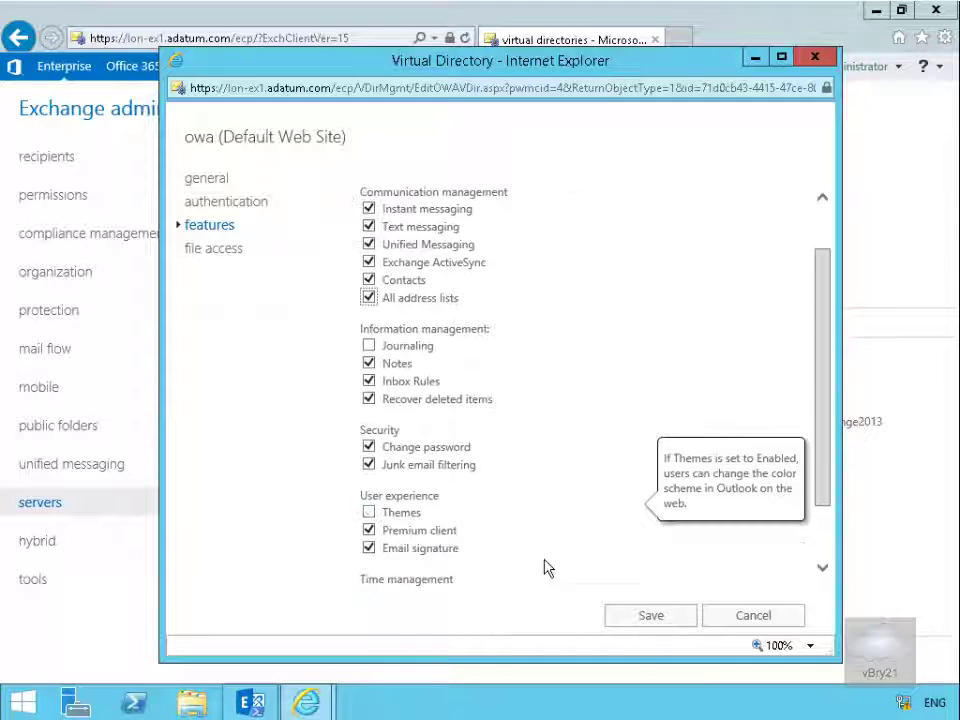
scroll(546, 579, "down", 1)
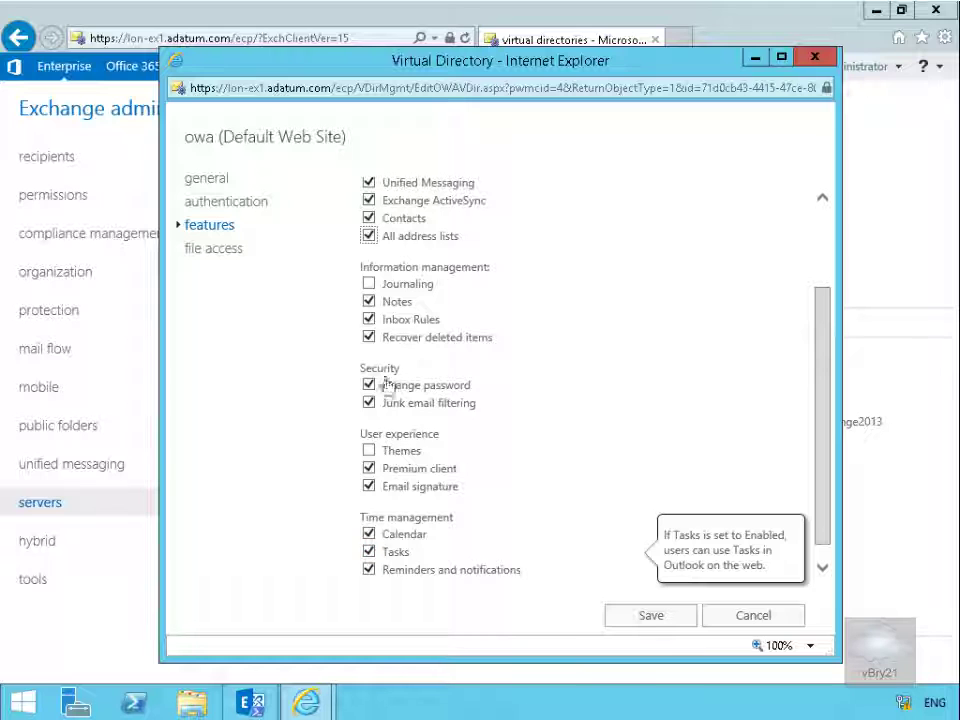
scroll(491, 488, "down", 1)
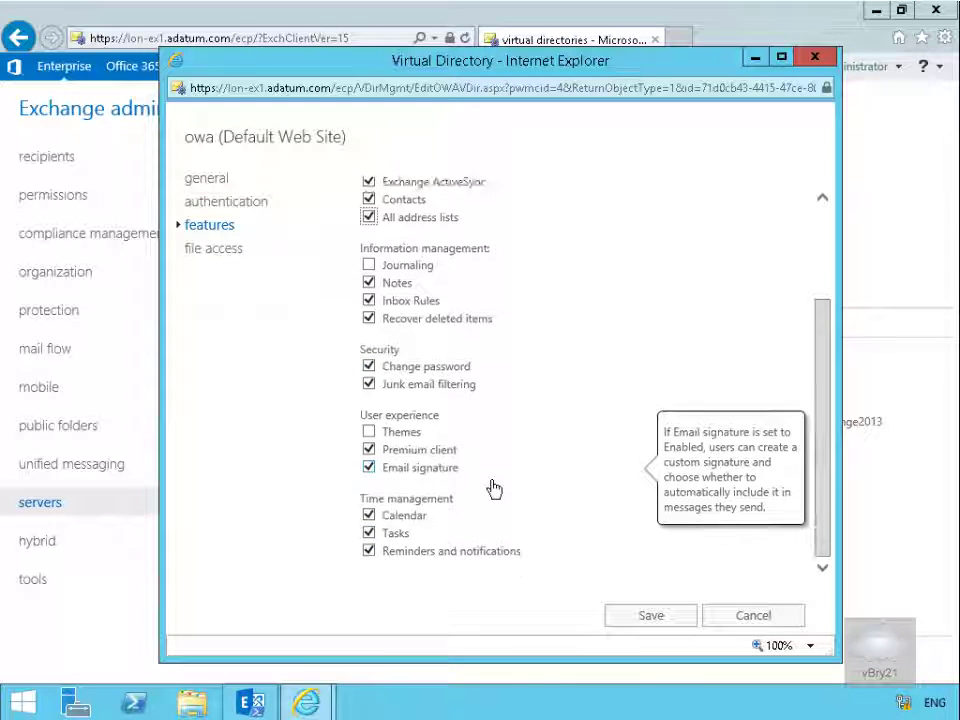
scroll(493, 487, "up", 3)
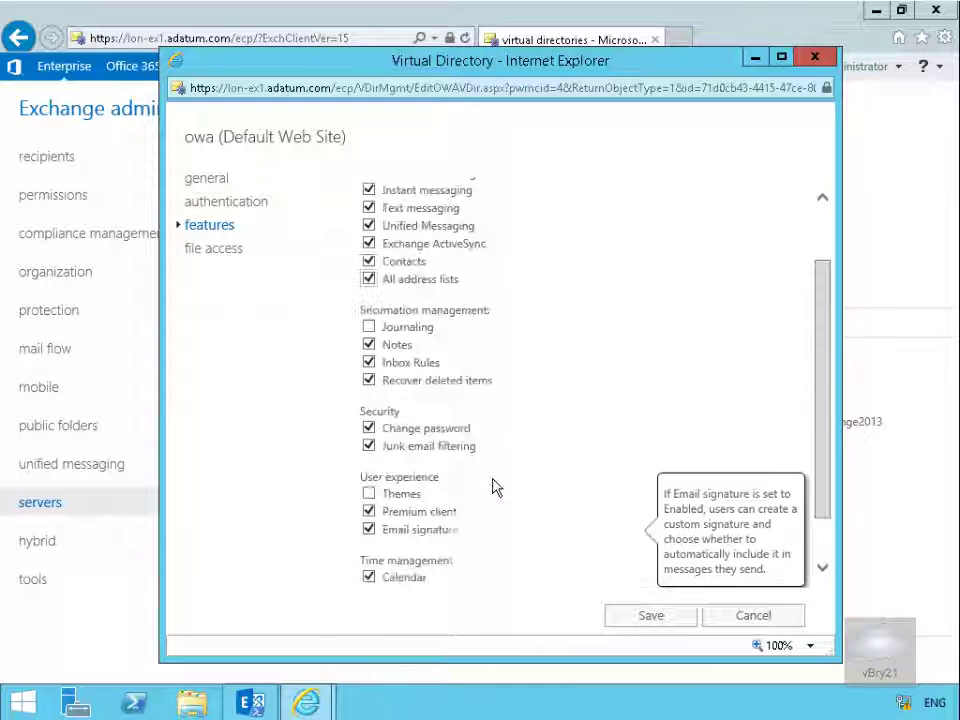
scroll(493, 487, "down", 3)
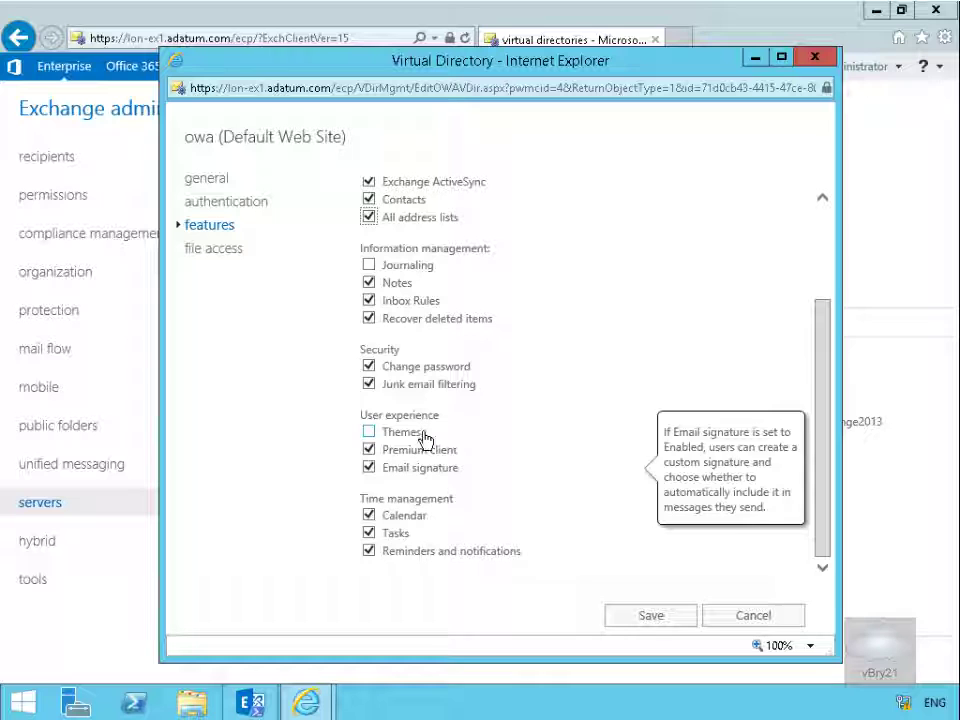
Check the file access page shows direct file access enabled for public and private computers.
mouse_move(443, 440)
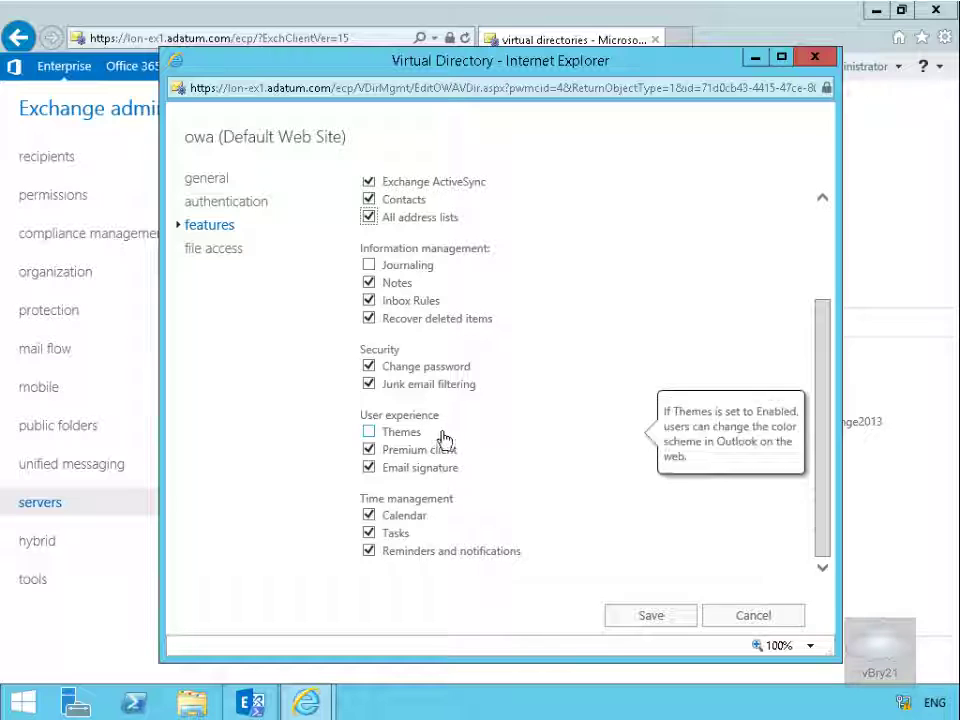
left_click(230, 258)
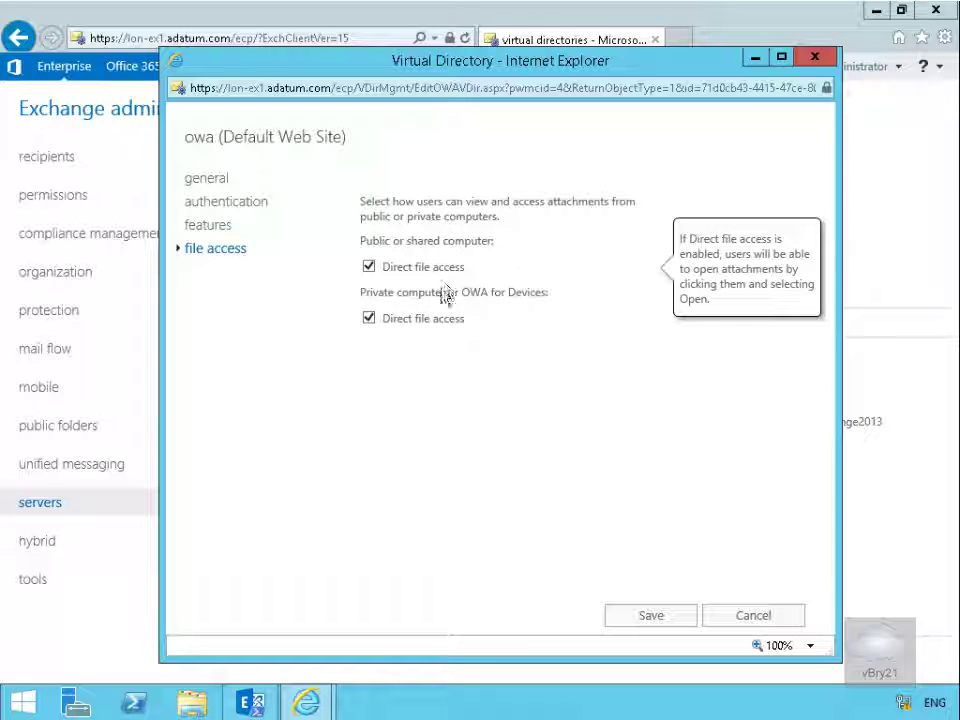
mouse_move(495, 316)
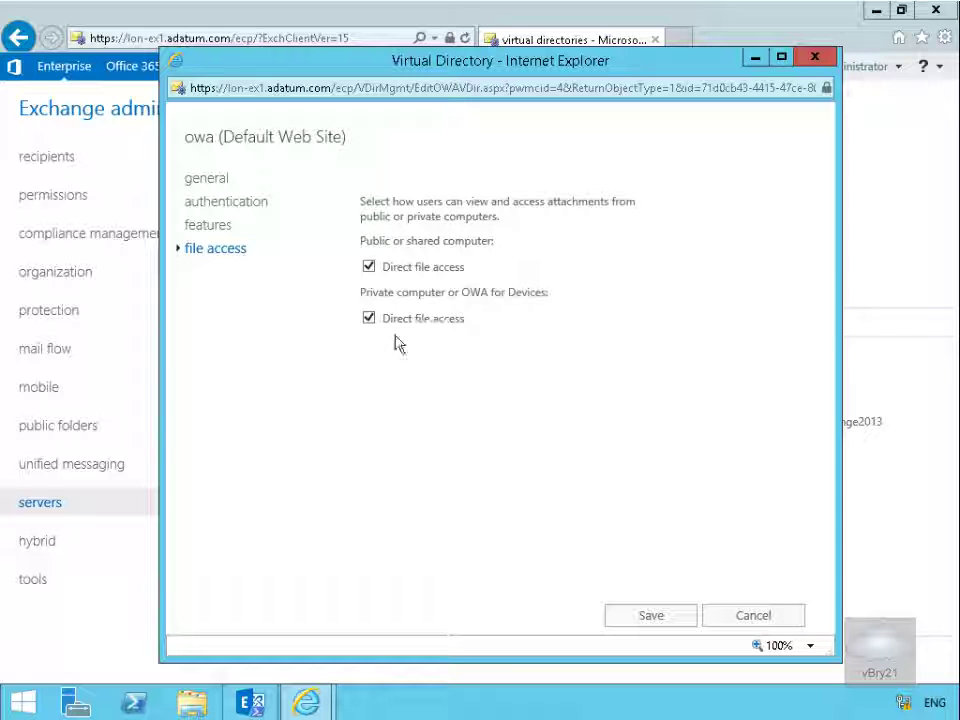
Save the owa changes and start a new policy under Outlook Web App policies.
left_click(672, 616)
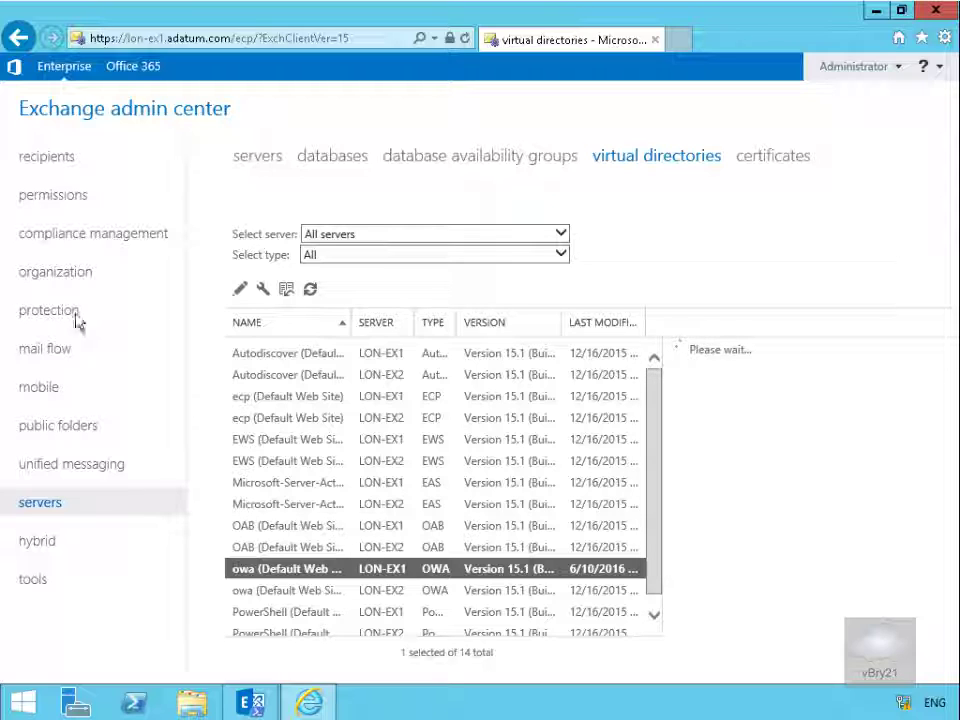
left_click(70, 200)
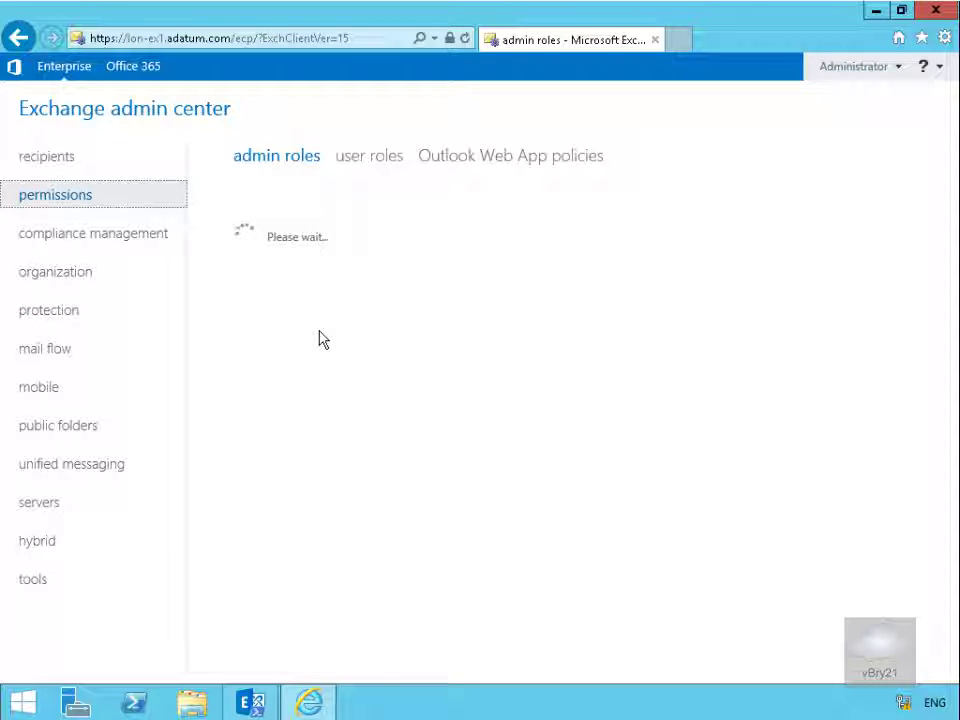
left_click(483, 162)
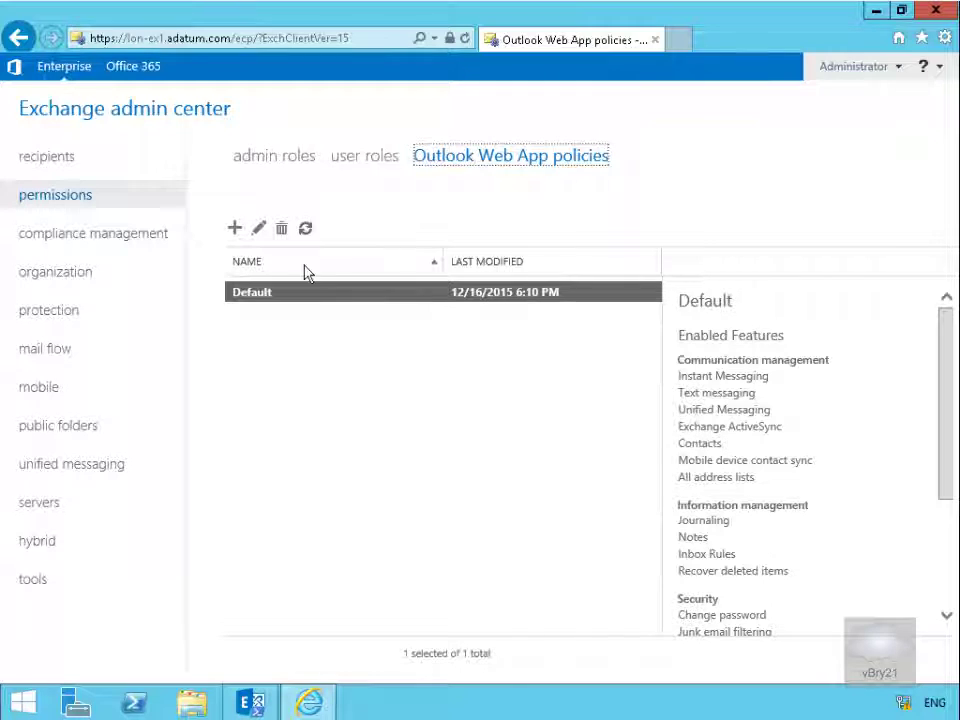
left_click(236, 231)
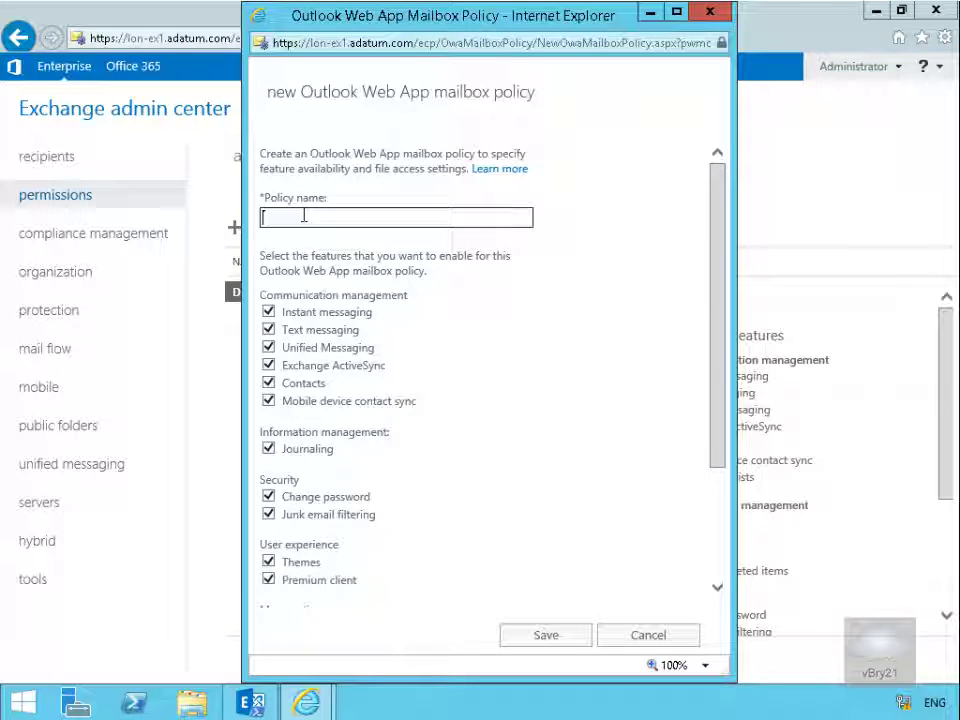
Name the new policy 'Remote Users Policy' and turn off instant and text messaging.
left_click(303, 215)
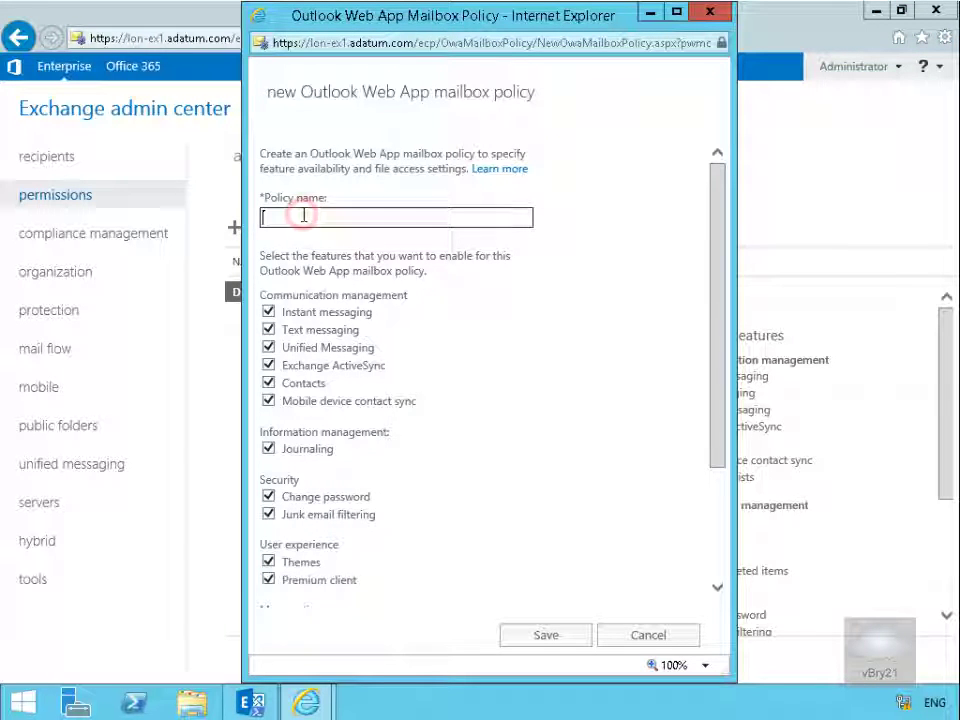
type("Remote Users Policy")
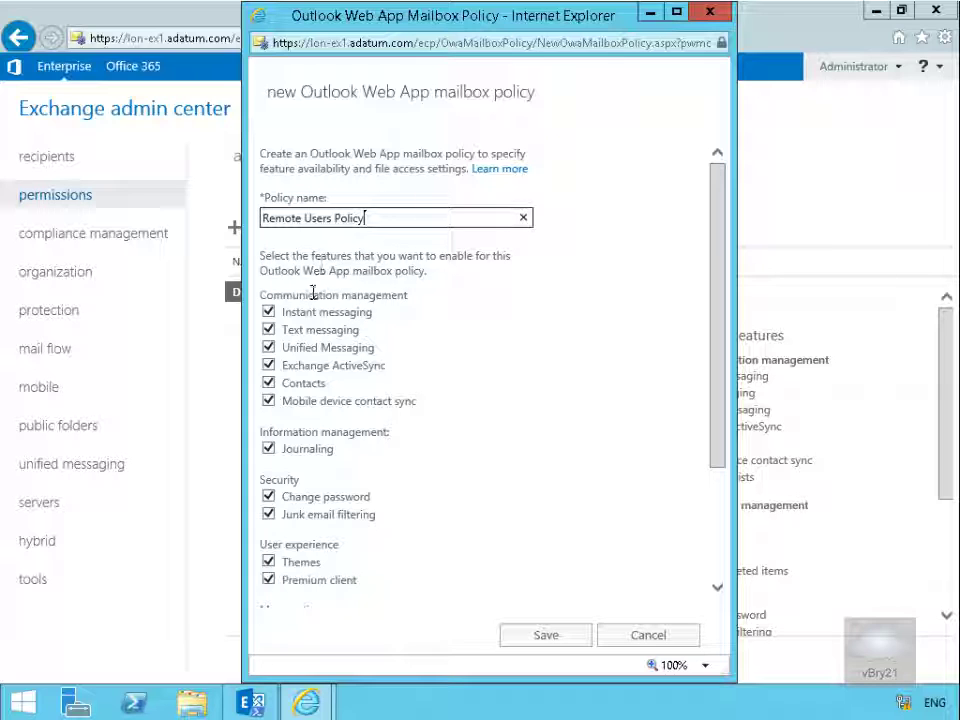
mouse_move(270, 318)
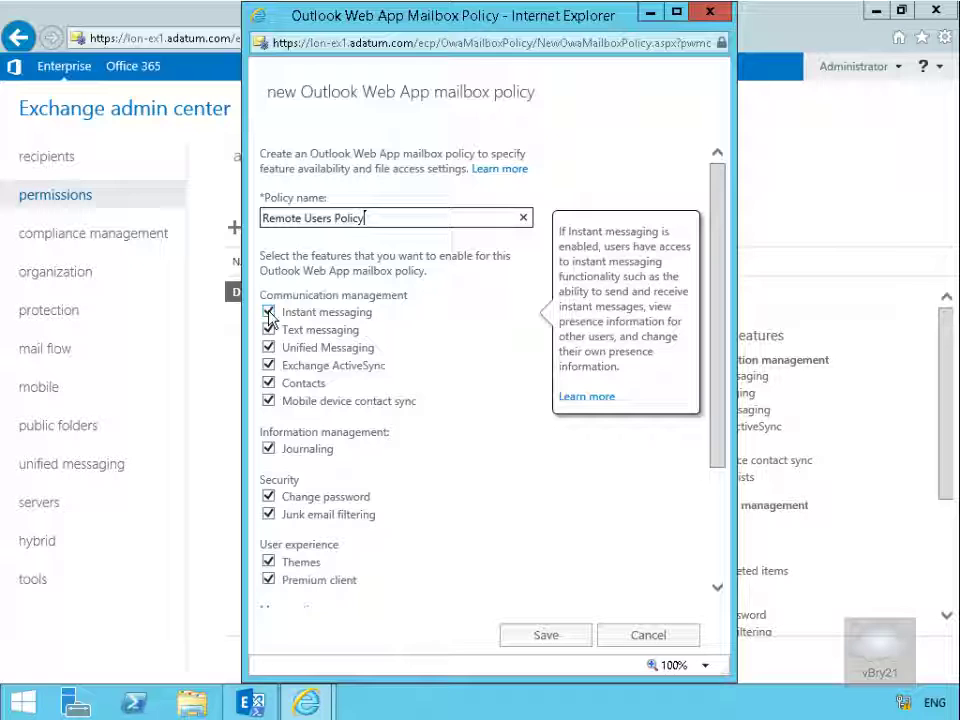
left_click(269, 313)
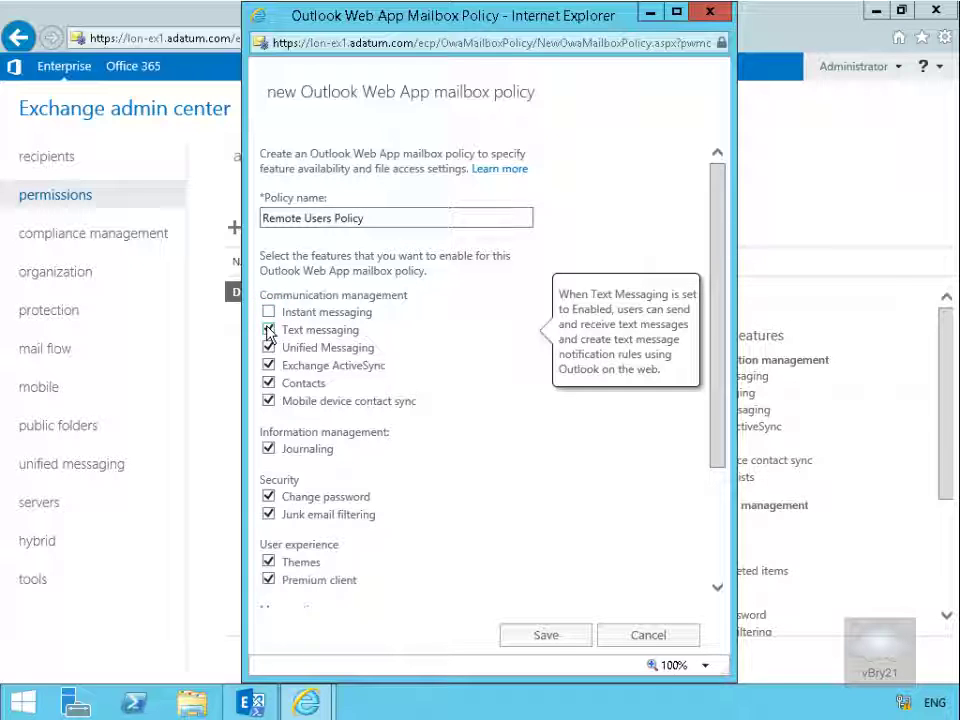
left_click(269, 330)
Disable deleted-item recovery, Themes and public-computer direct file access, then save the policy.
scroll(716, 570, "down", 3)
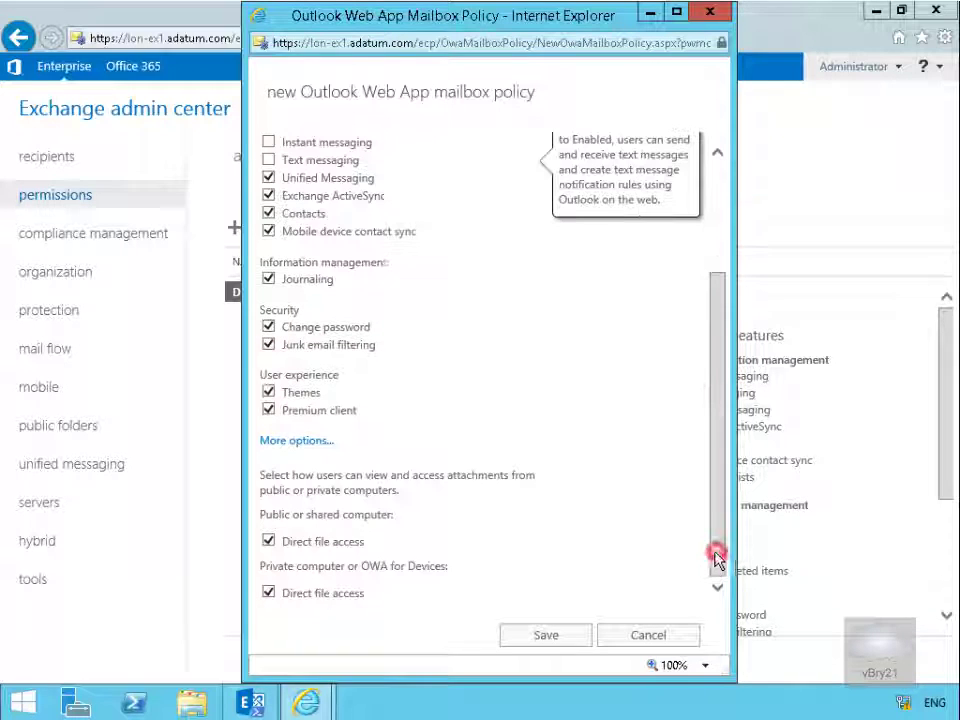
left_click(300, 440)
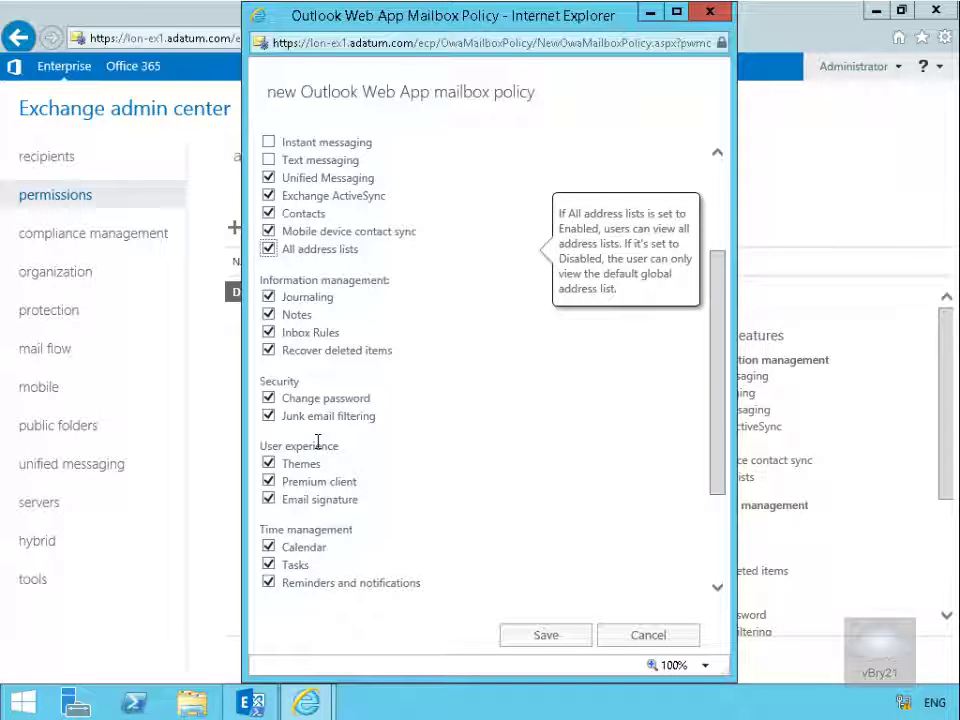
left_click(717, 588)
left_click(717, 588)
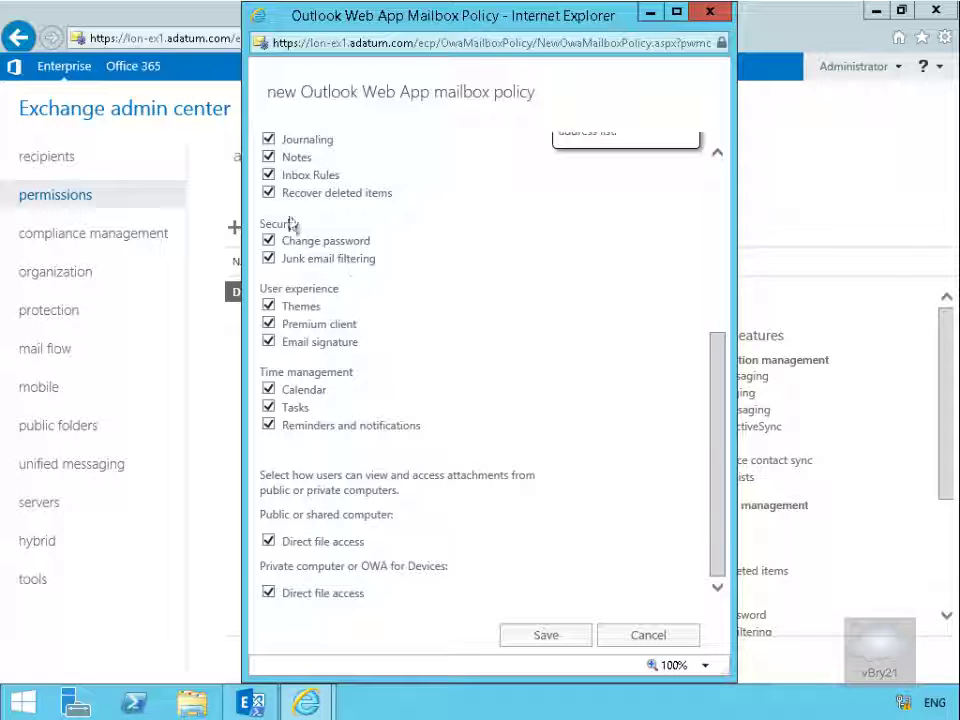
left_click(268, 193)
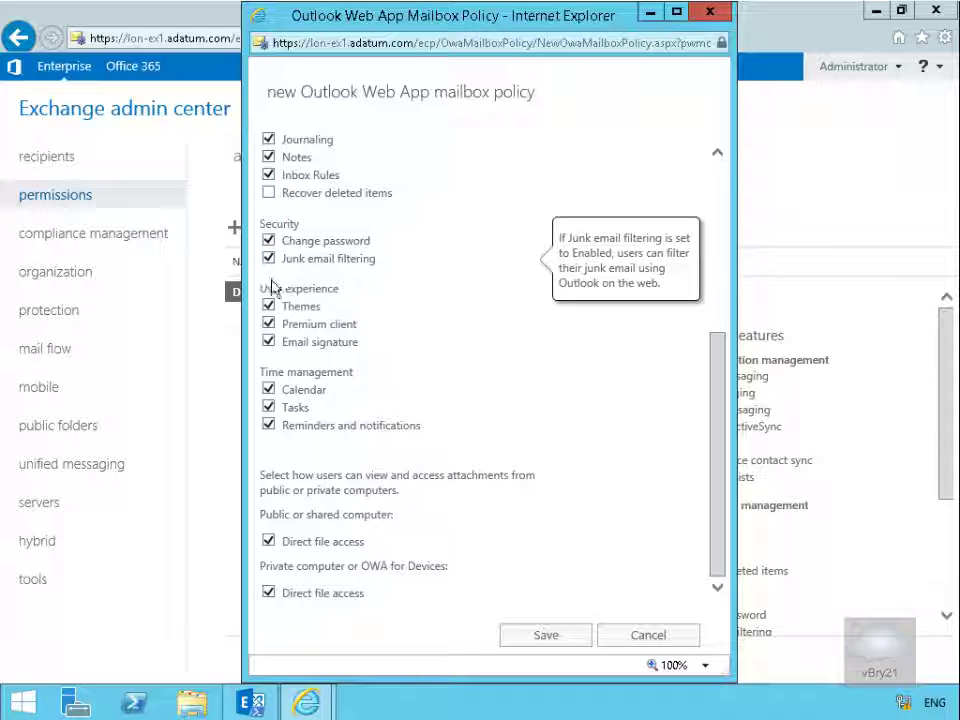
left_click(268, 306)
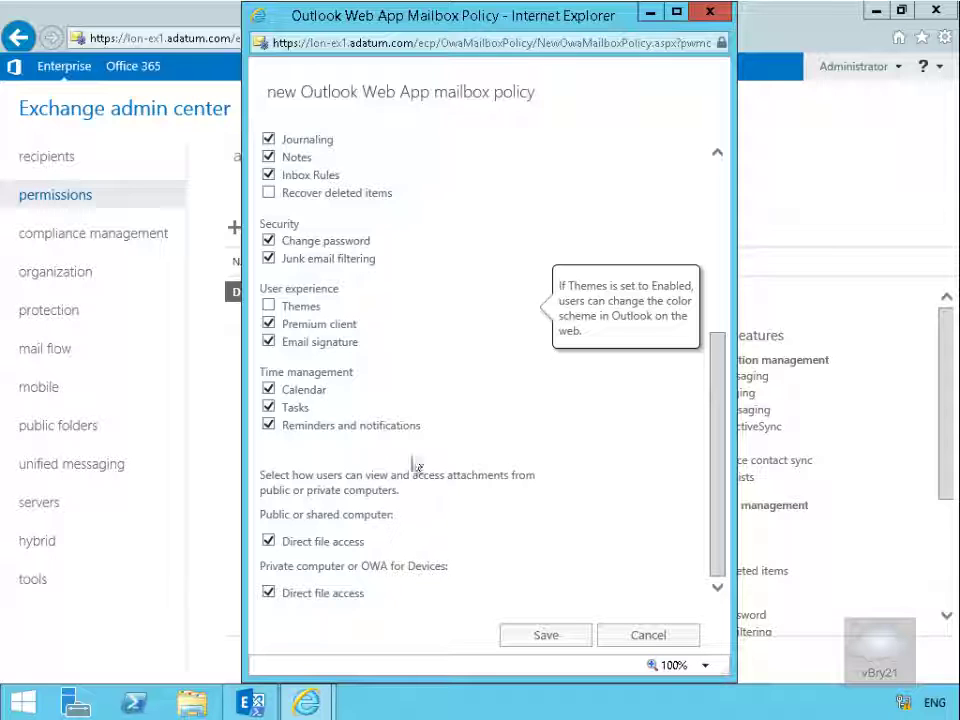
left_click(272, 541)
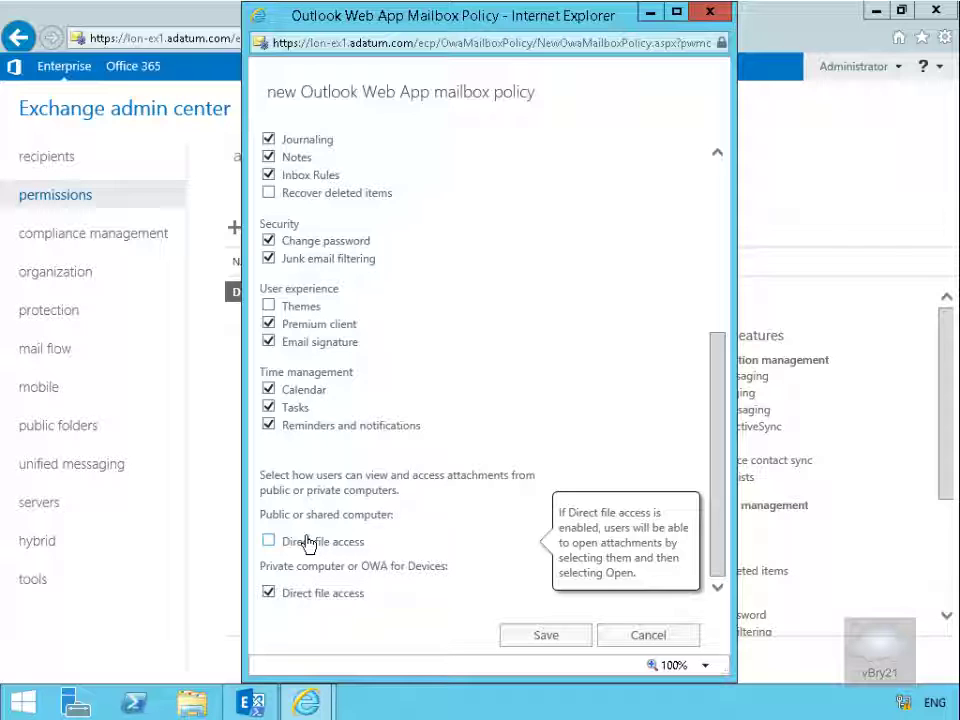
left_click(551, 640)
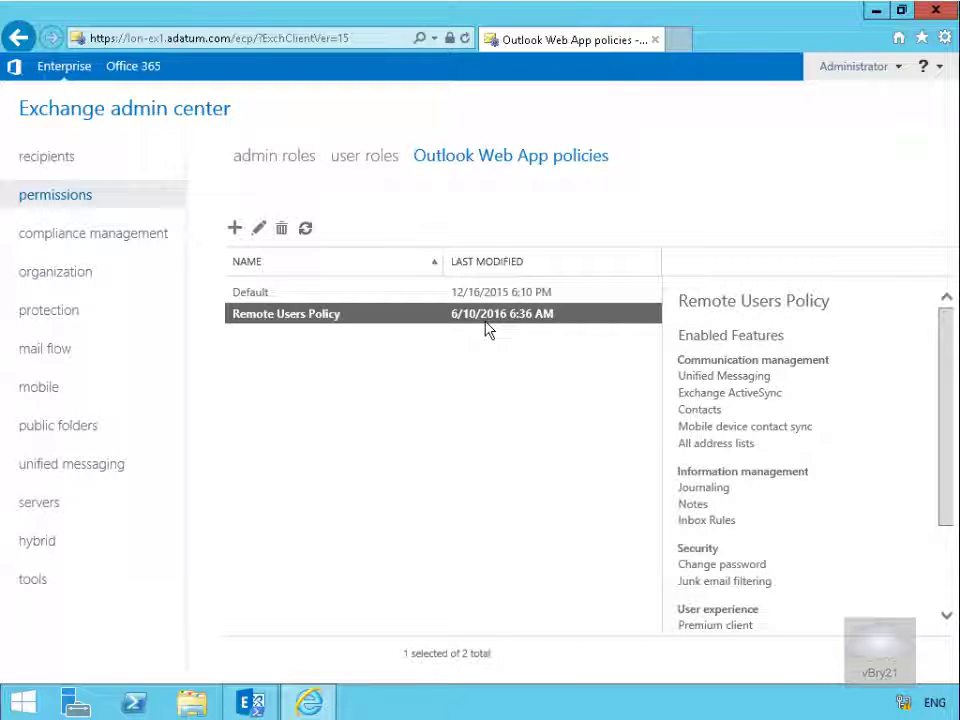
Open the second listed mailbox's features and scroll to the email connectivity options.
left_click(60, 157)
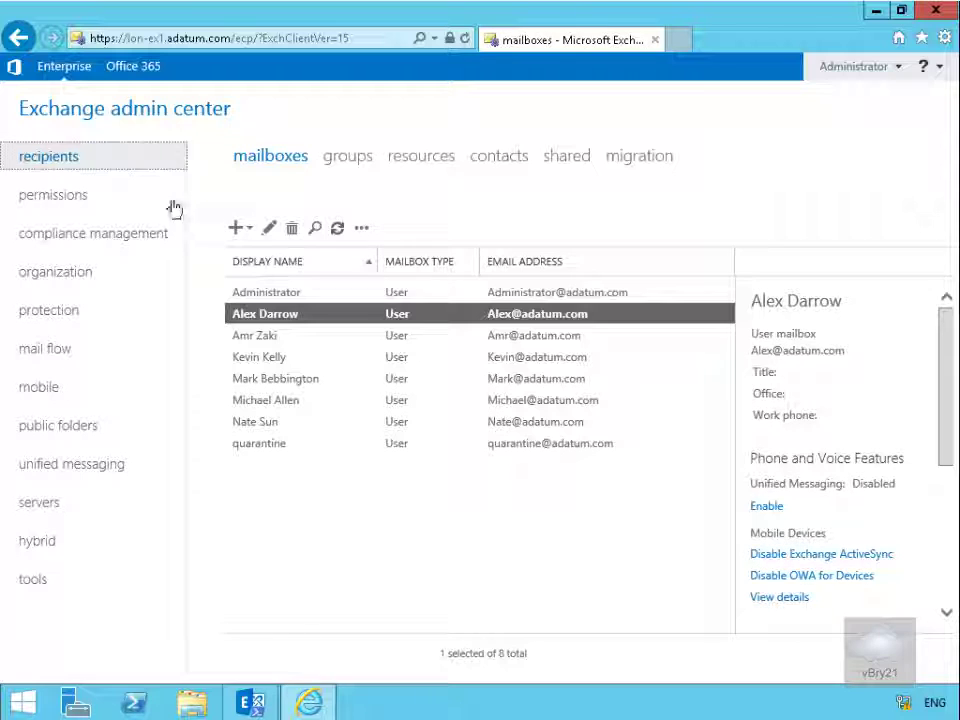
left_click(268, 230)
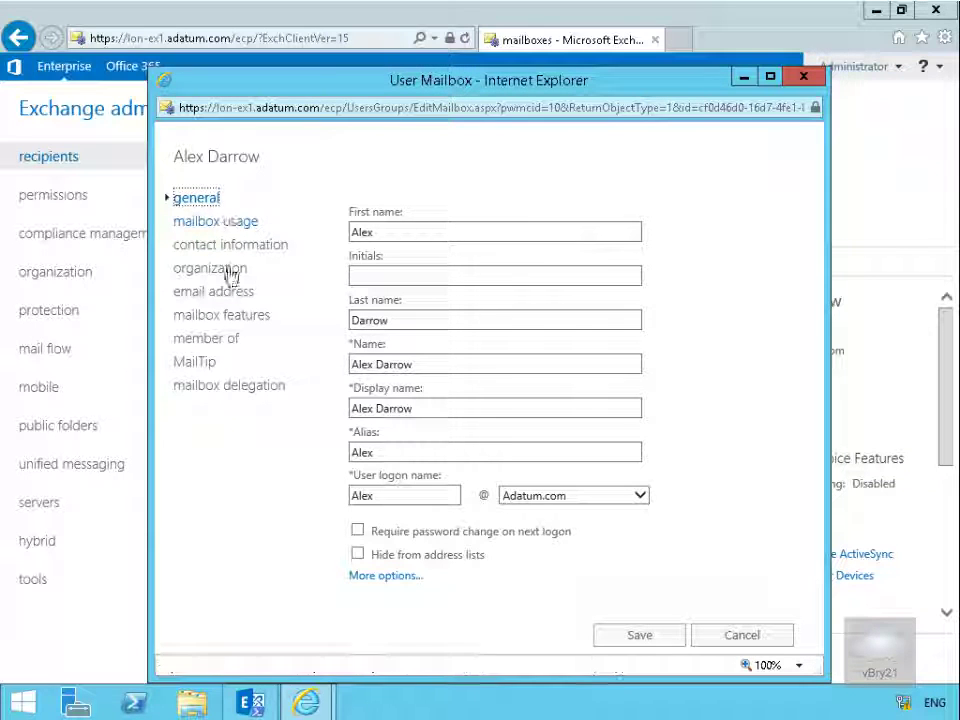
left_click(223, 315)
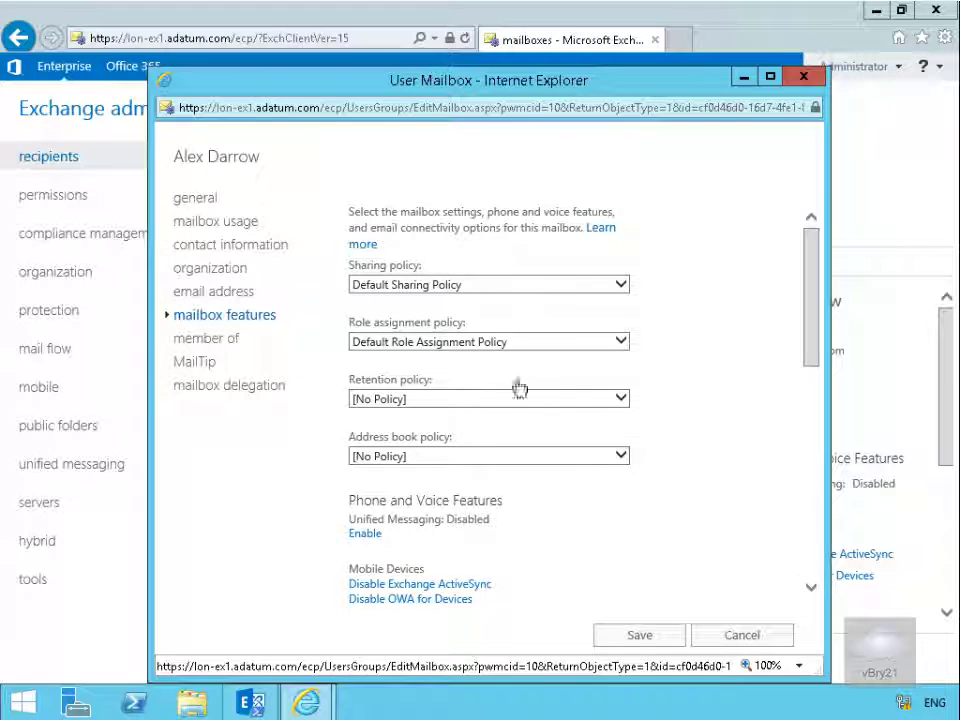
left_click(811, 587)
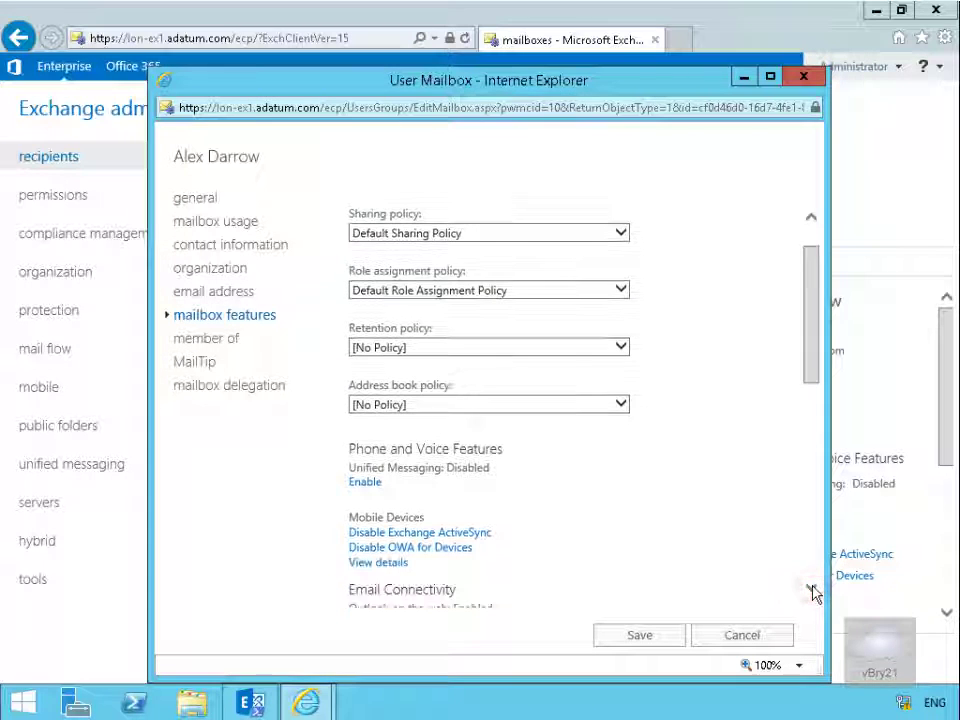
left_click(811, 587)
left_click(811, 587)
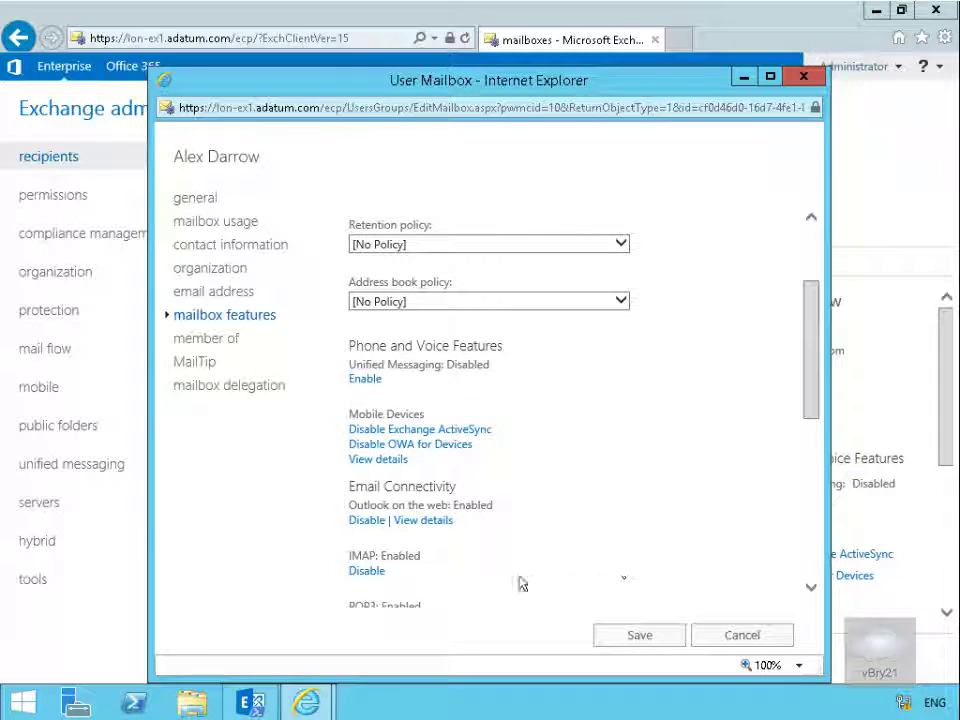
Choose Remote Users Policy in the mailbox's Outlook on the web settings and save the mailbox.
left_click(421, 522)
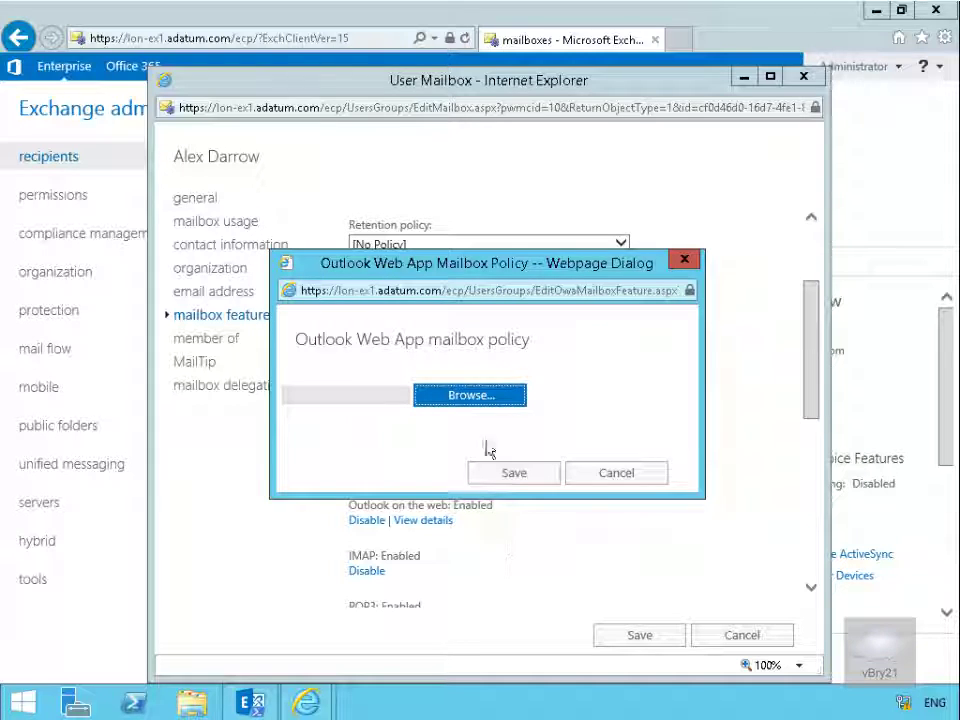
left_click(482, 396)
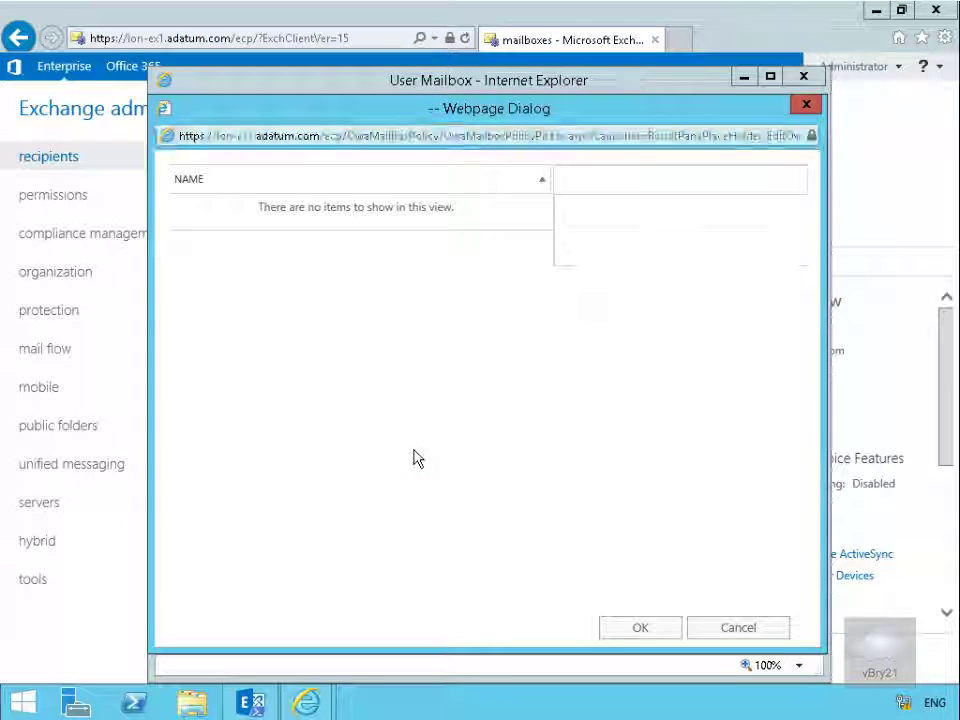
left_click(257, 238)
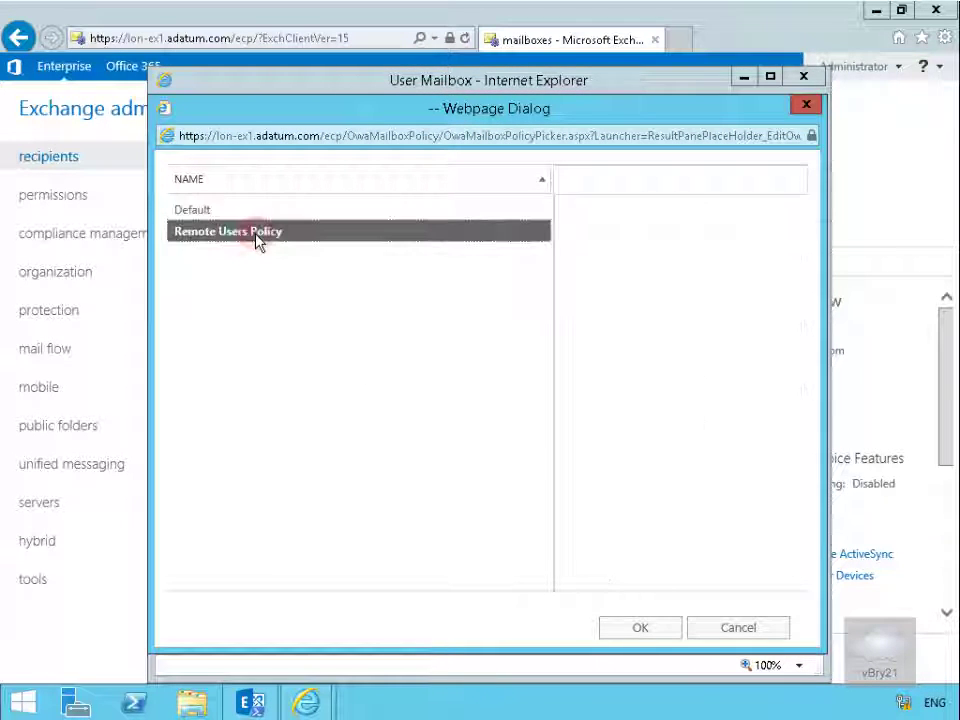
left_click(621, 627)
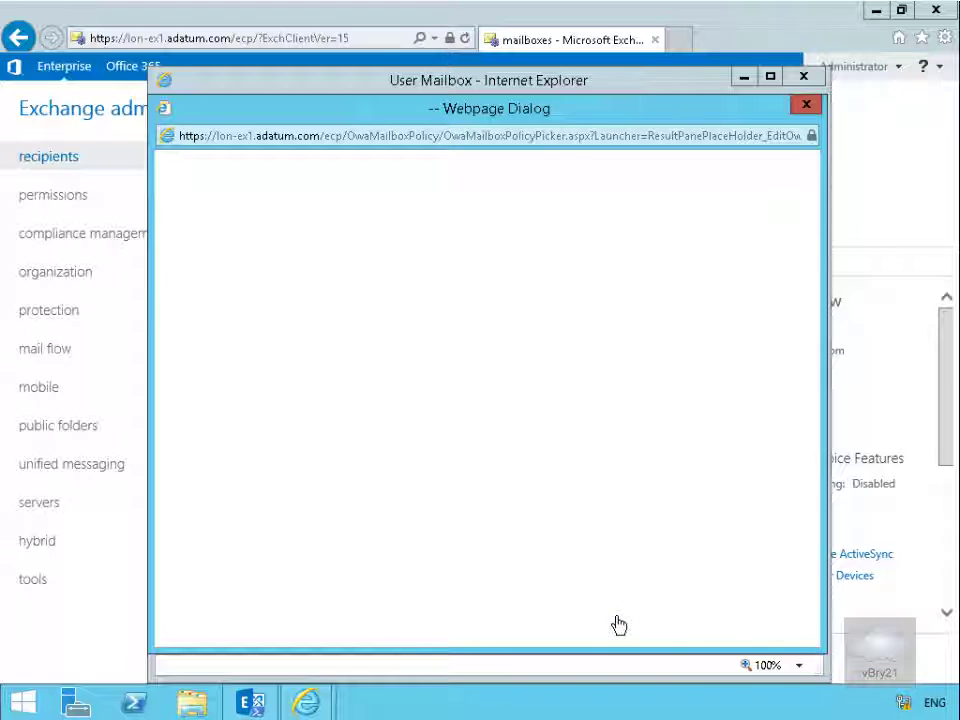
left_click(496, 474)
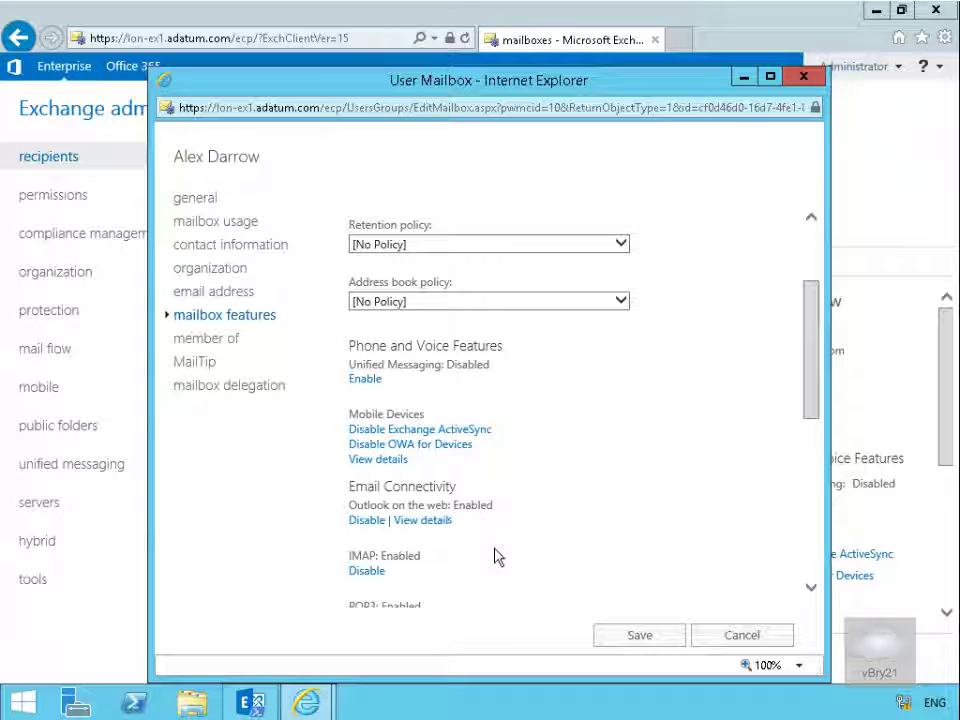
left_click(617, 636)
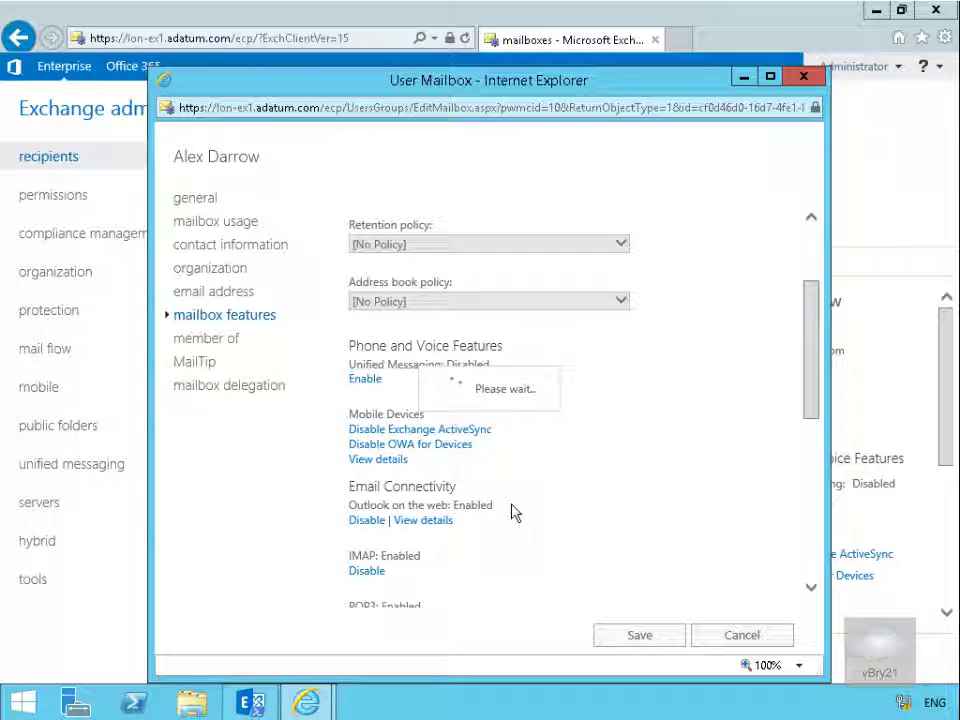